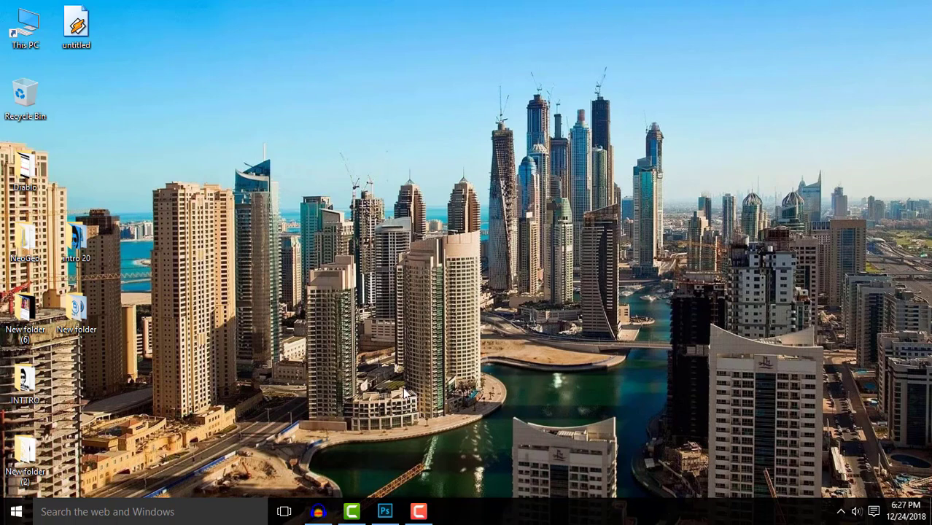
# Preview the orig, PNG and jpg images from New folder in Picasa, closing each
pyautogui.doubleClick(77, 310)
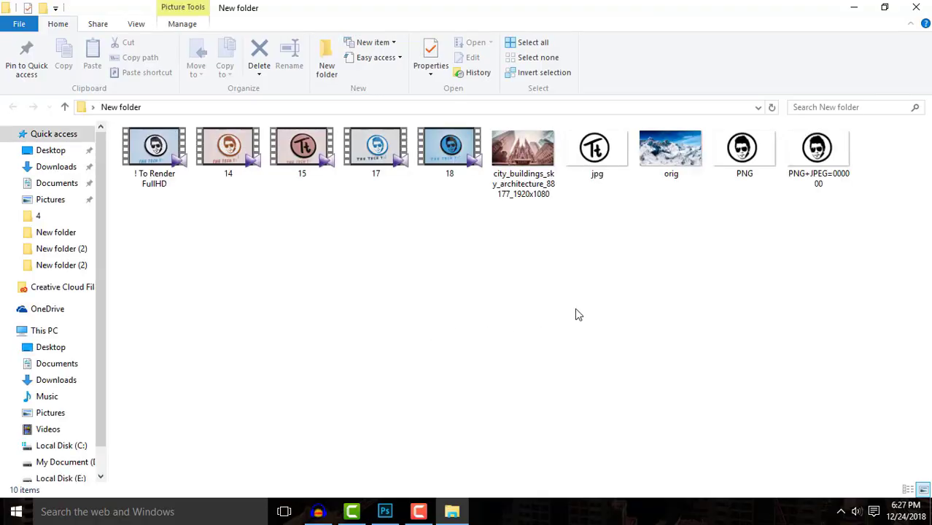
pyautogui.click(670, 154)
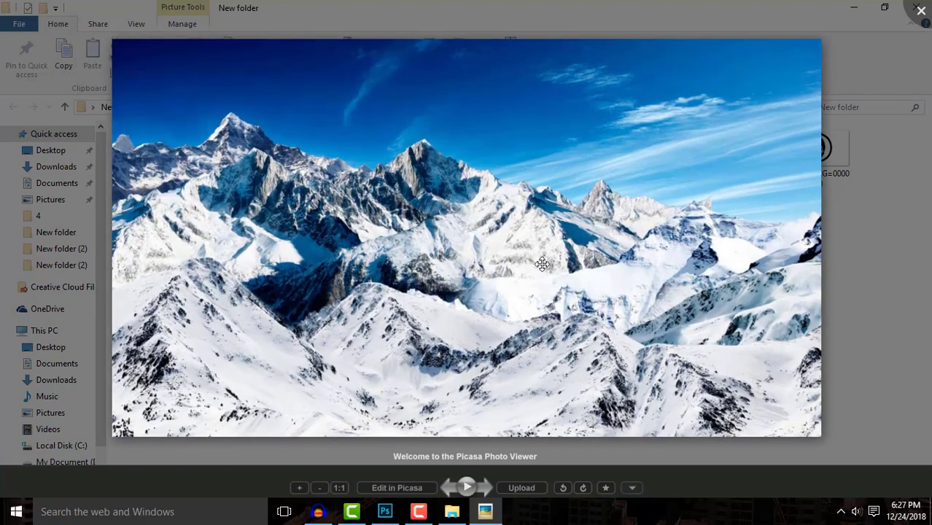
pyautogui.click(921, 10)
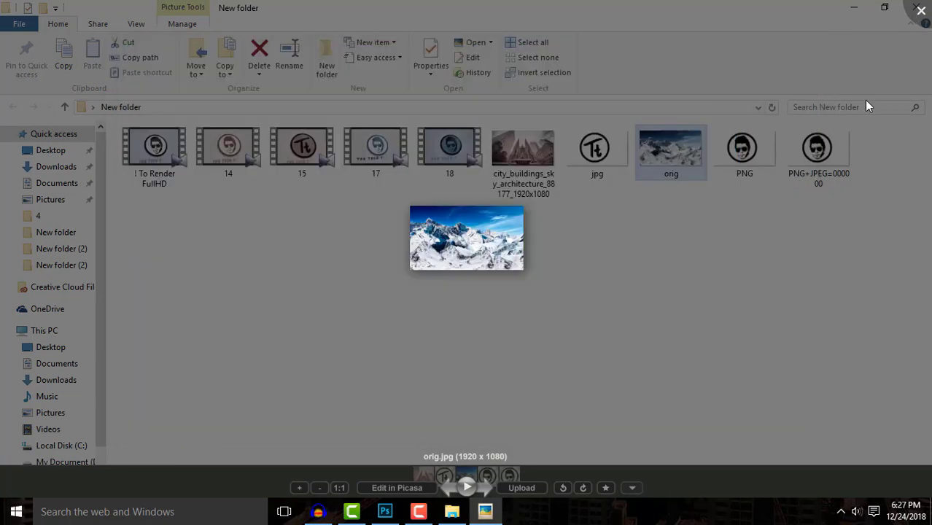
pyautogui.doubleClick(755, 144)
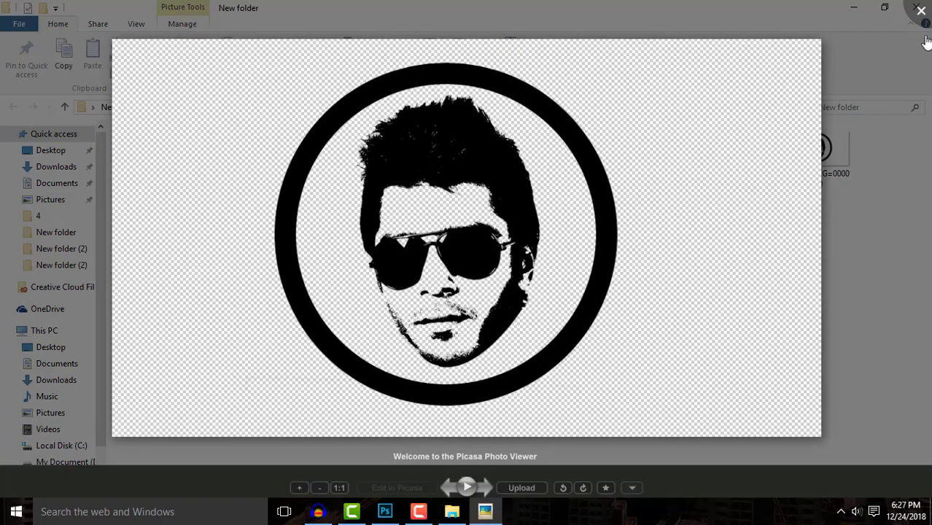
pyautogui.click(921, 11)
pyautogui.doubleClick(602, 175)
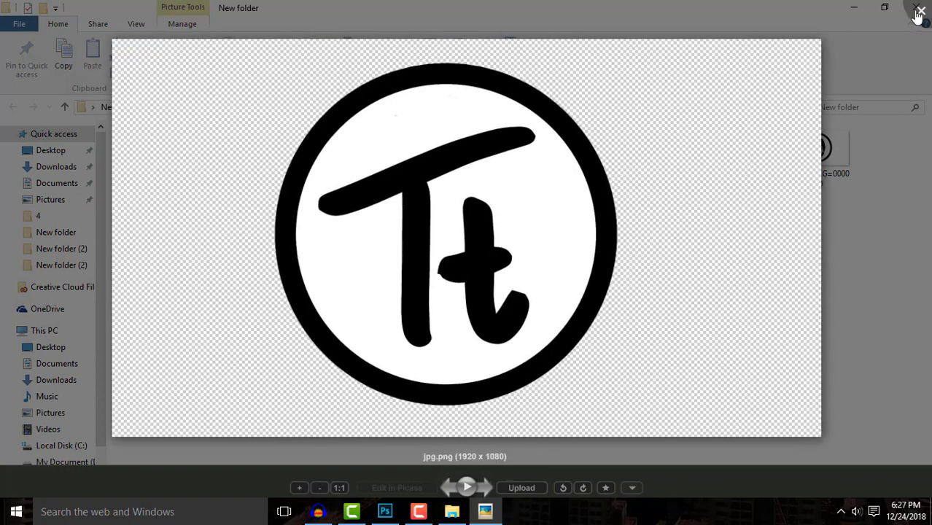
pyautogui.click(919, 13)
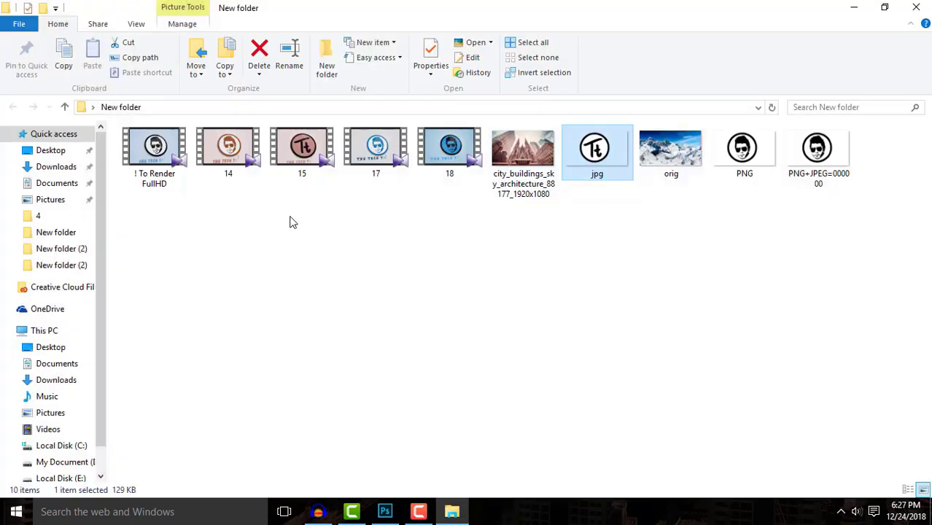
# Watch '! To Render FullHD', then play 14.mov to its THE TECH TRAINER frame
pyautogui.doubleClick(166, 163)
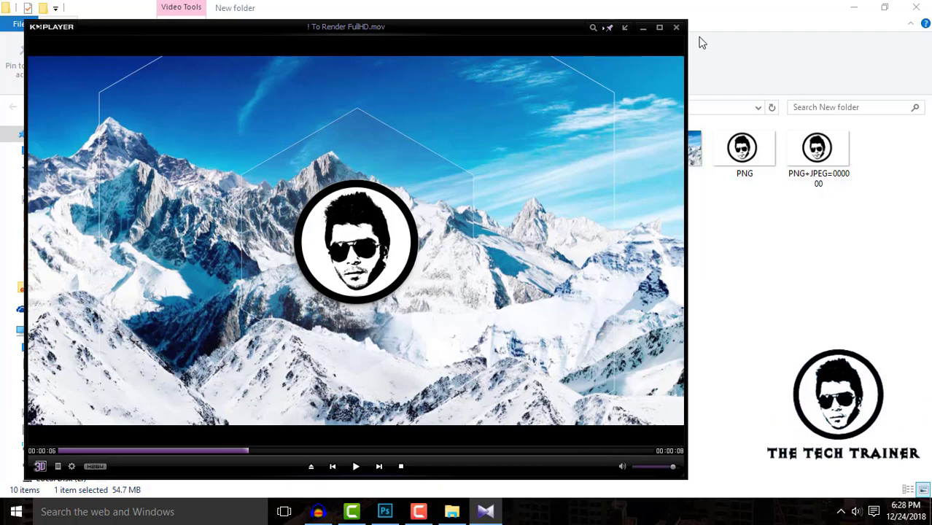
pyautogui.click(676, 28)
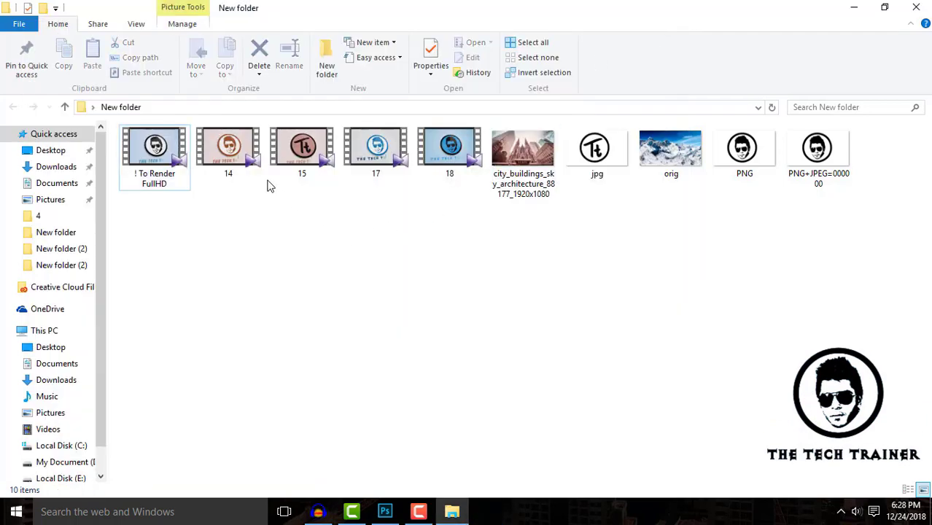
pyautogui.moveTo(266, 183); pyautogui.dragTo(256, 167)
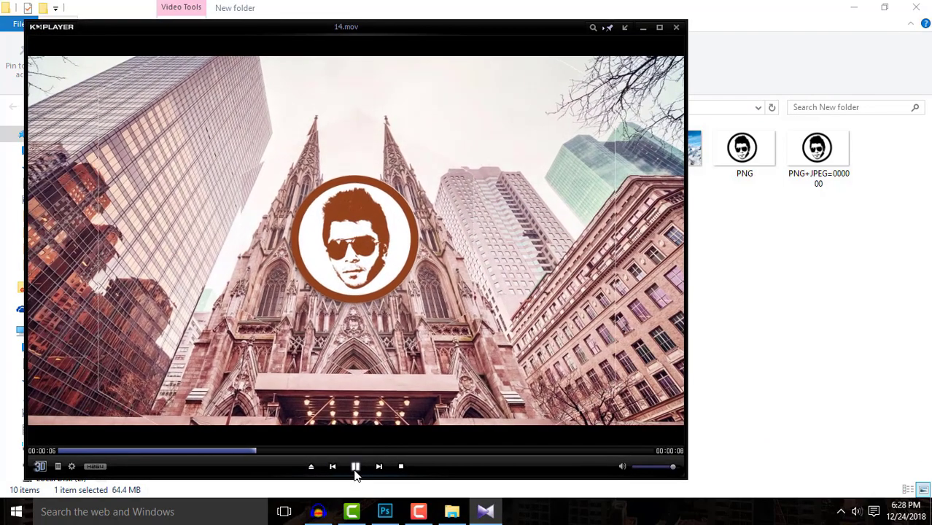
pyautogui.click(355, 468)
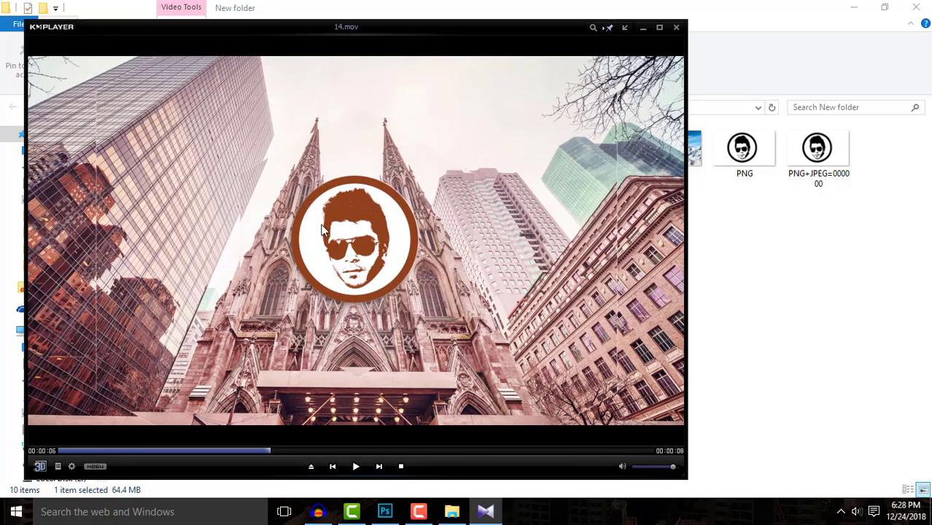
pyautogui.moveTo(588, 30); pyautogui.dragTo(703, 31)
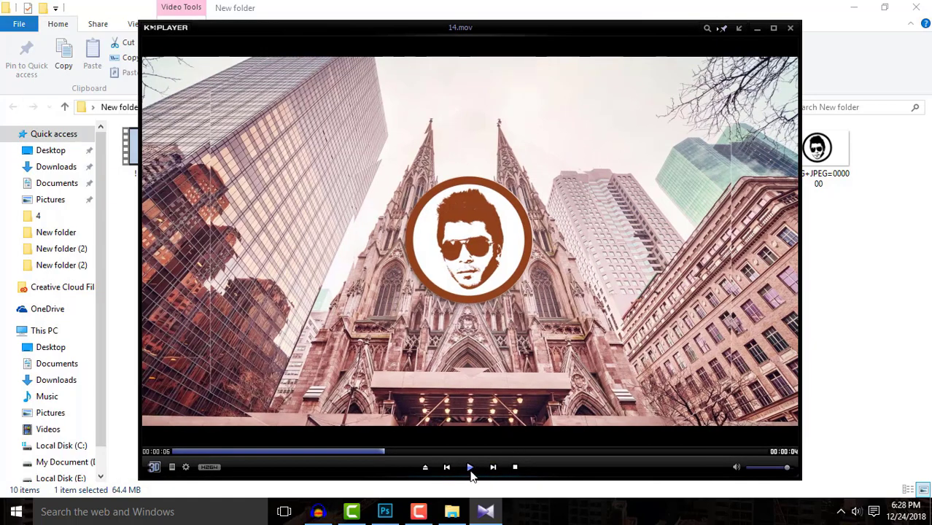
pyautogui.click(315, 453)
pyautogui.click(470, 467)
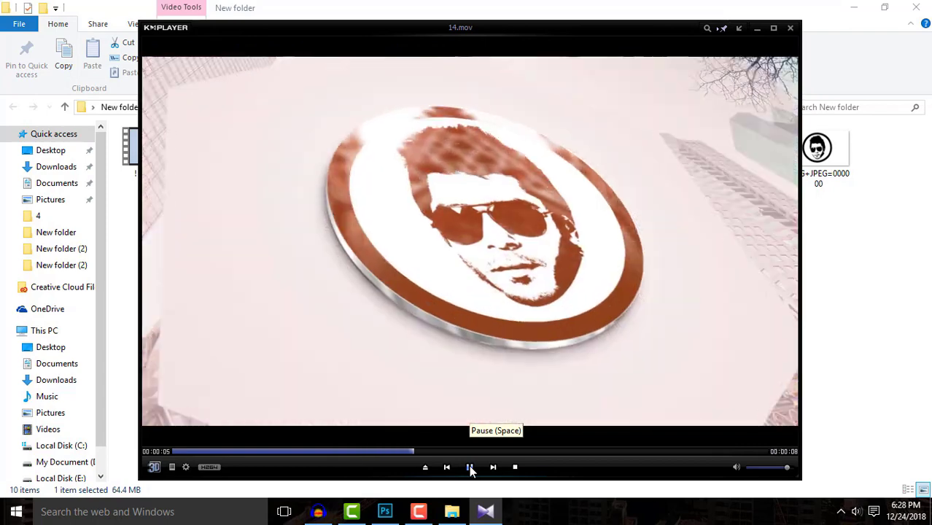
pyautogui.click(469, 468)
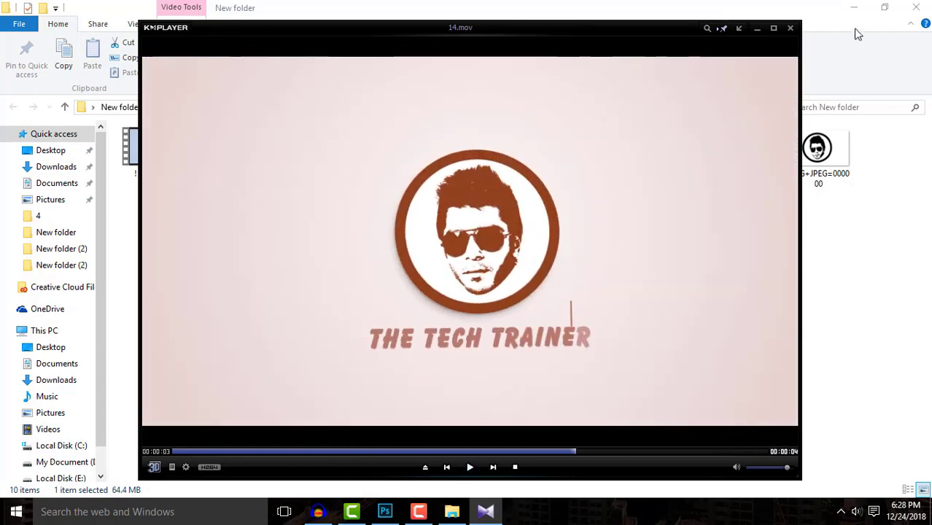
pyautogui.click(793, 28)
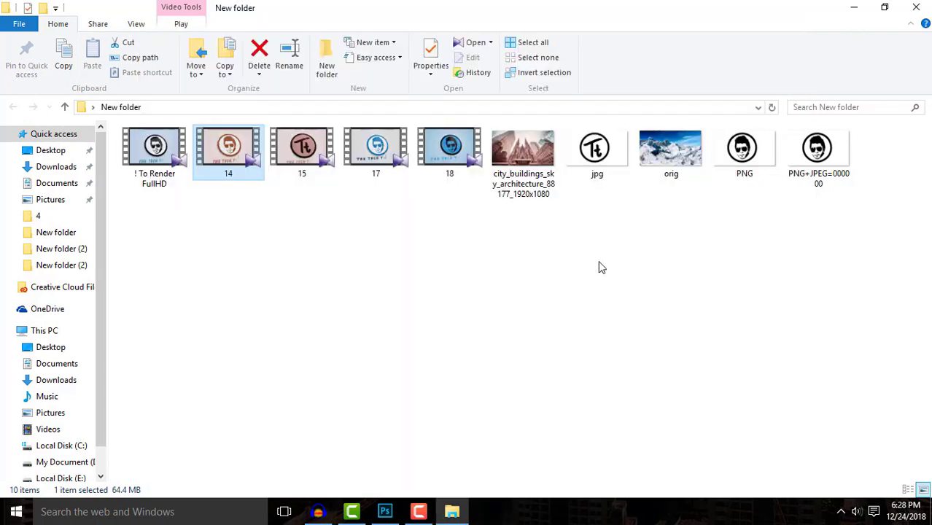
# Refresh the New folder view four times from its context menu
pyautogui.rightClick(597, 261)
pyautogui.click(635, 318)
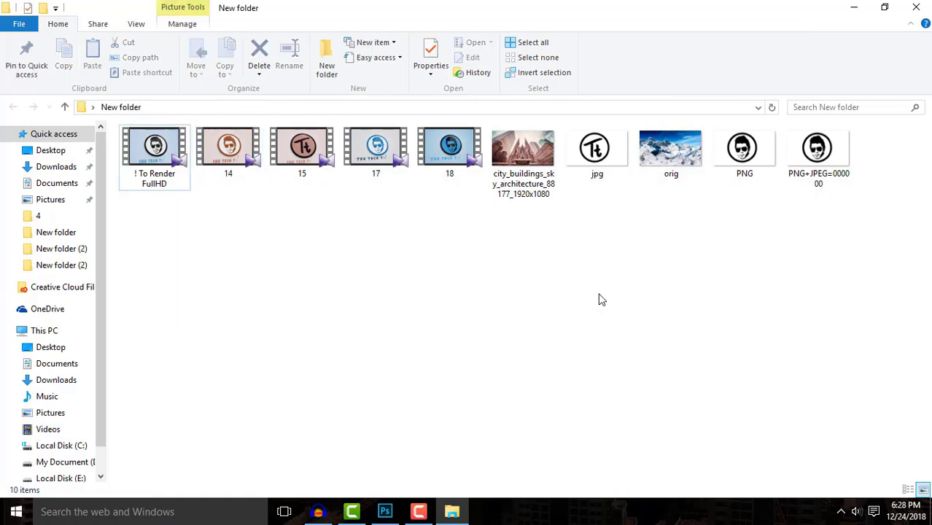
pyautogui.rightClick(472, 261)
pyautogui.click(504, 314)
pyautogui.rightClick(465, 256)
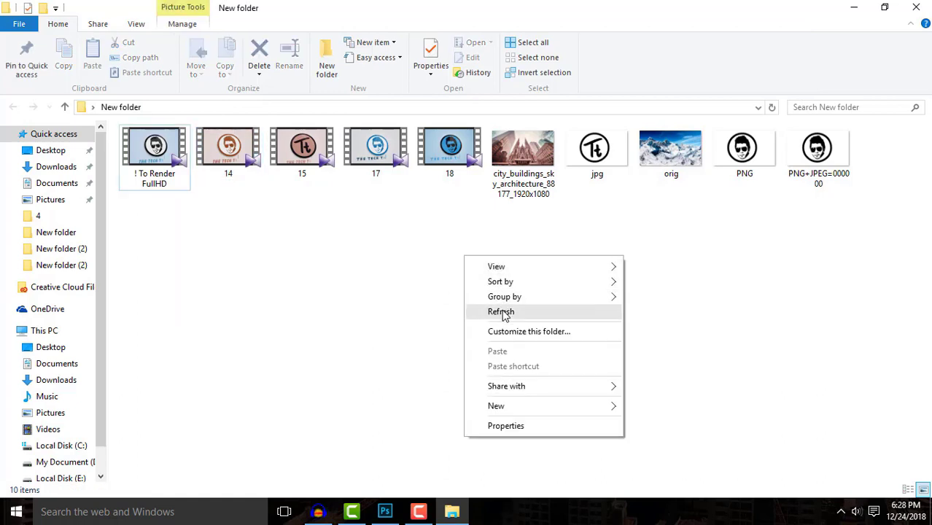
pyautogui.click(503, 313)
pyautogui.rightClick(491, 276)
pyautogui.click(527, 330)
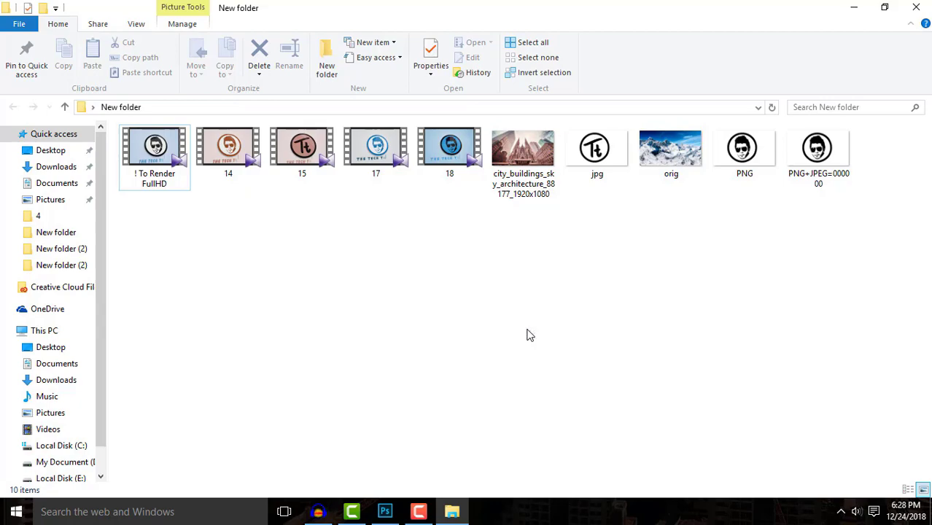
# Close the New folder window and refresh the desktop
pyautogui.click(916, 8)
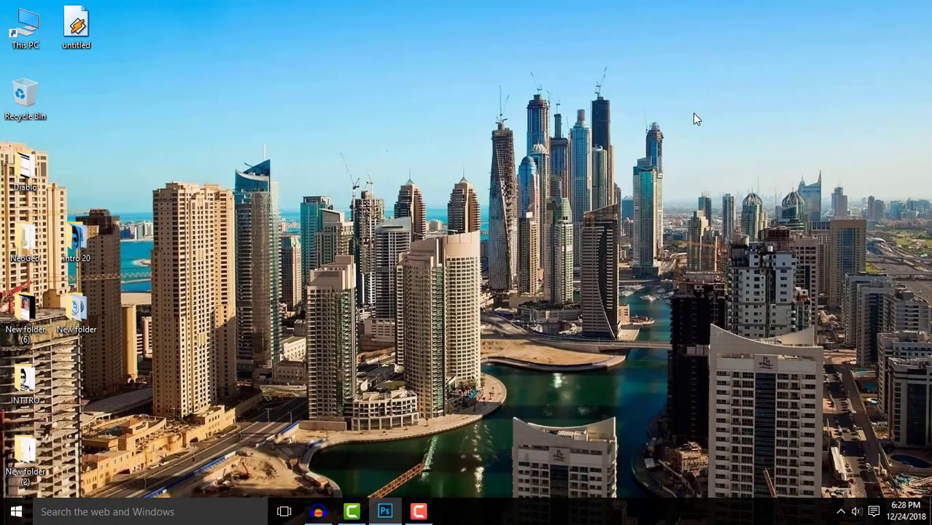
pyautogui.rightClick(403, 109)
pyautogui.click(439, 148)
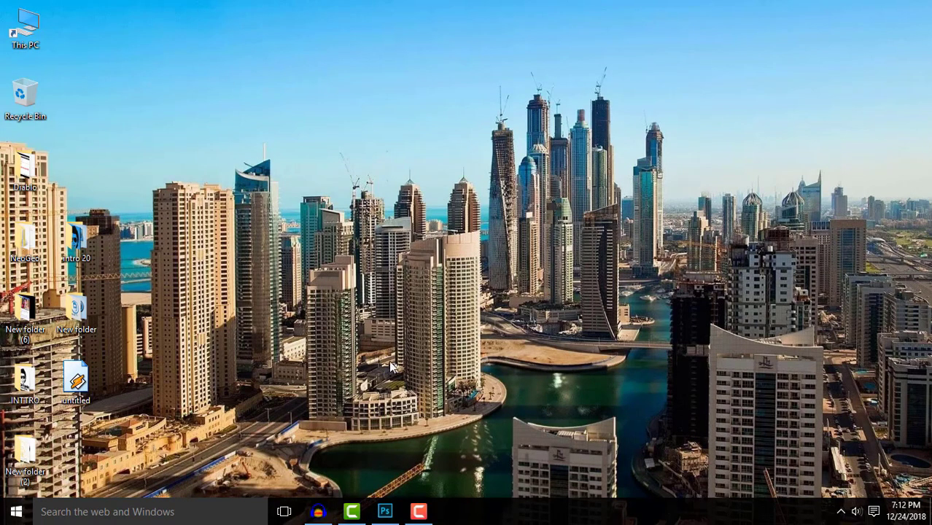
# Launch Photoshop, open city_buildings and PNG.png, and bring the cathedral photo forward
pyautogui.click(386, 508)
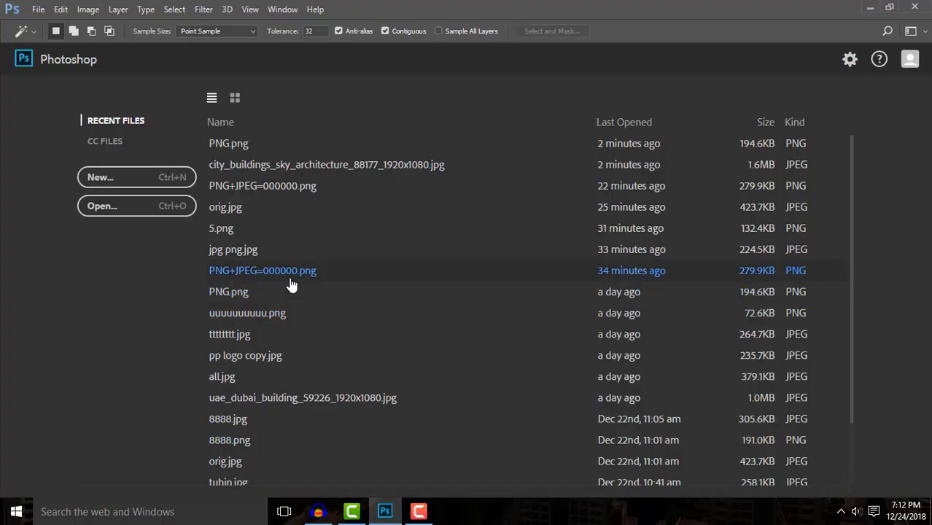
pyautogui.click(128, 212)
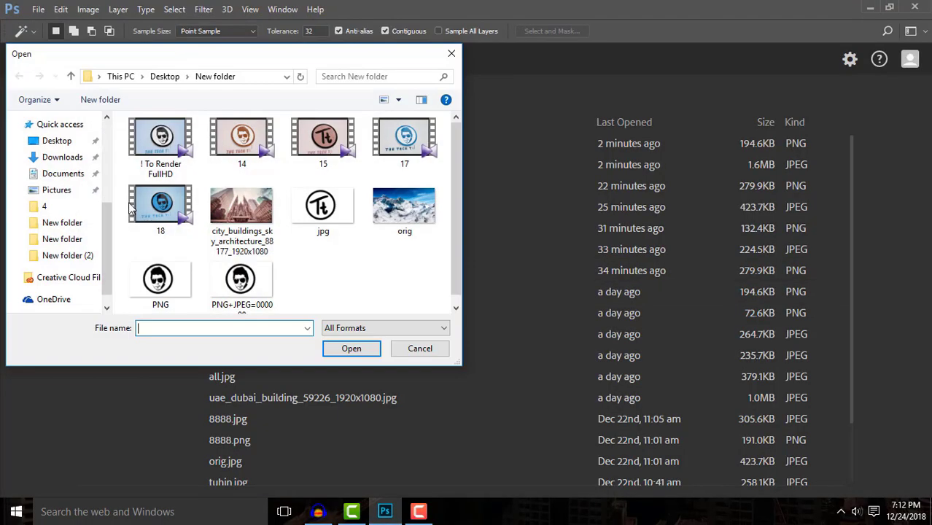
pyautogui.doubleClick(235, 212)
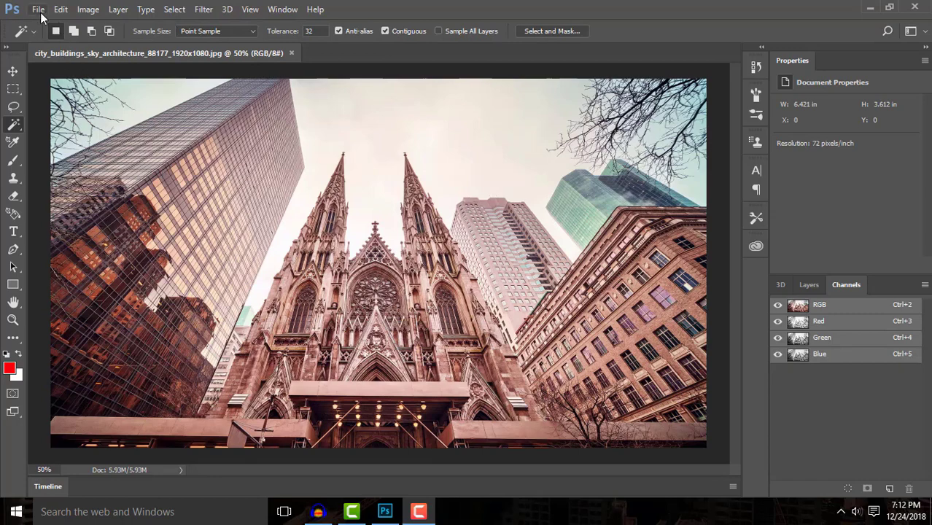
pyautogui.click(41, 13)
pyautogui.click(45, 36)
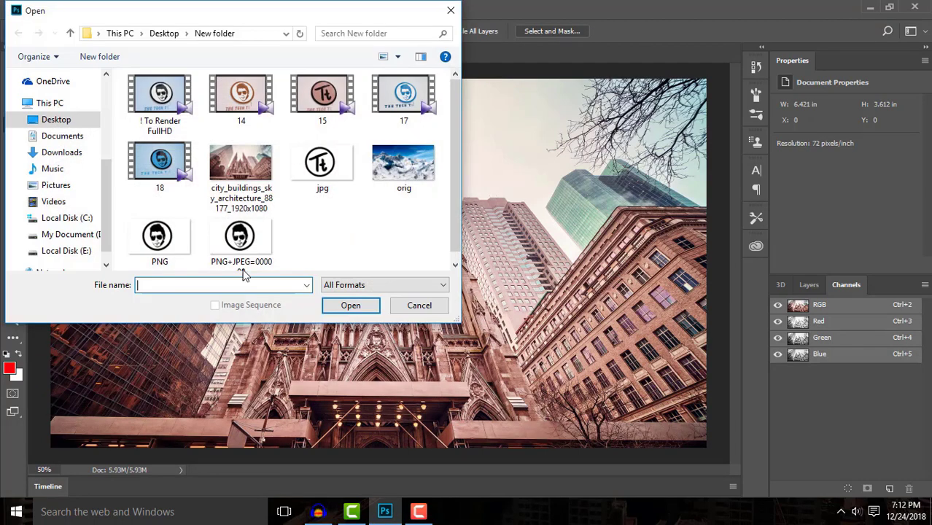
pyautogui.doubleClick(162, 241)
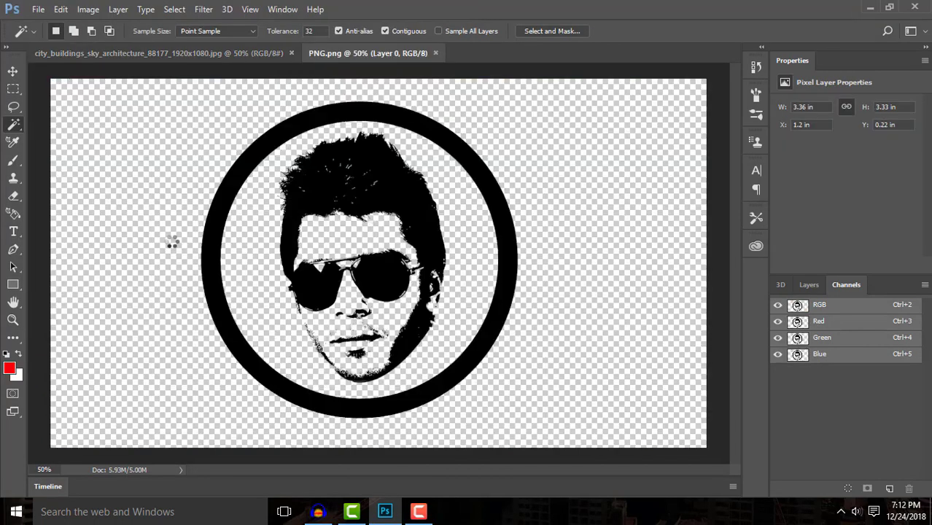
pyautogui.click(193, 54)
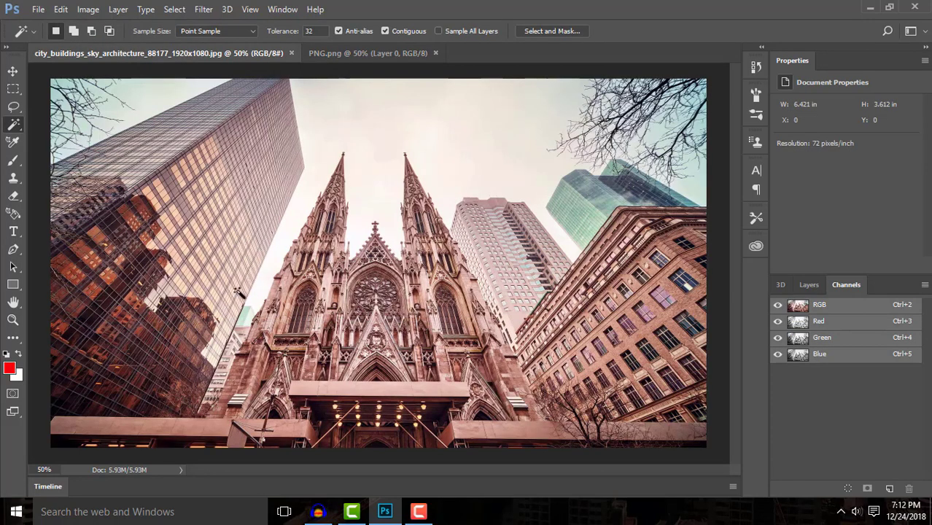
# Sample brown #926457 from the cathedral photo as the foreground colour
pyautogui.click(10, 369)
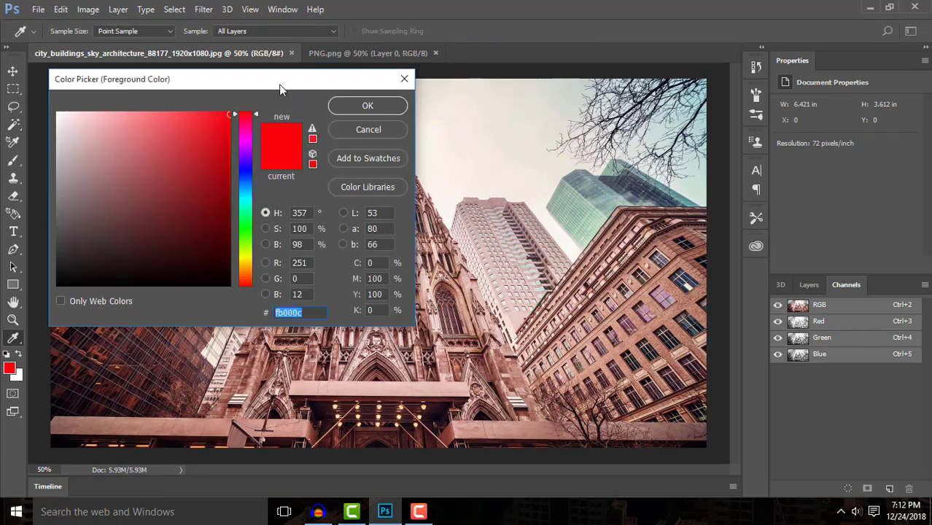
pyautogui.moveTo(279, 84); pyautogui.dragTo(777, 93)
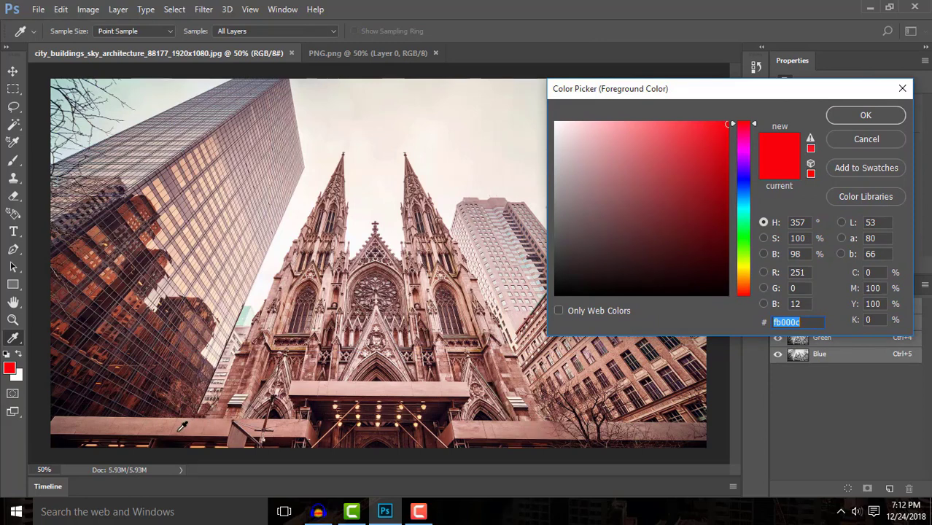
pyautogui.click(93, 424)
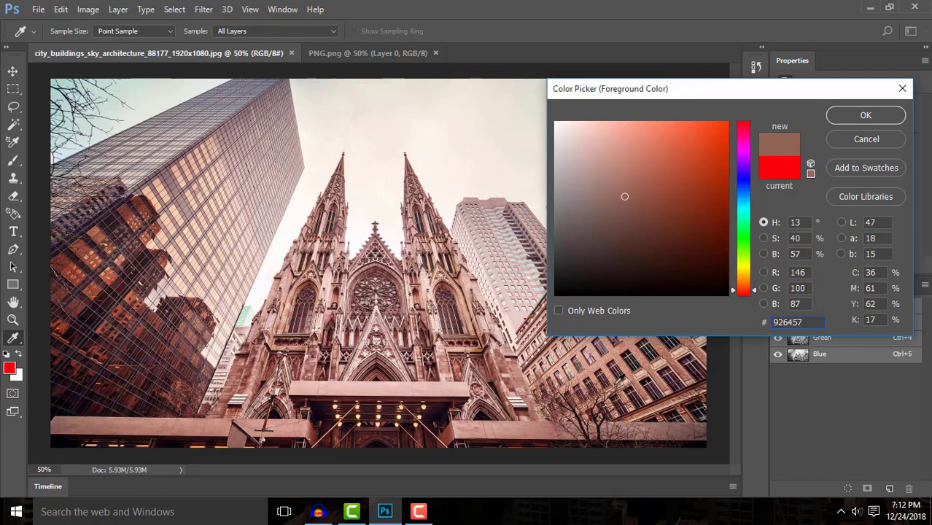
pyautogui.click(865, 116)
pyautogui.press('w')
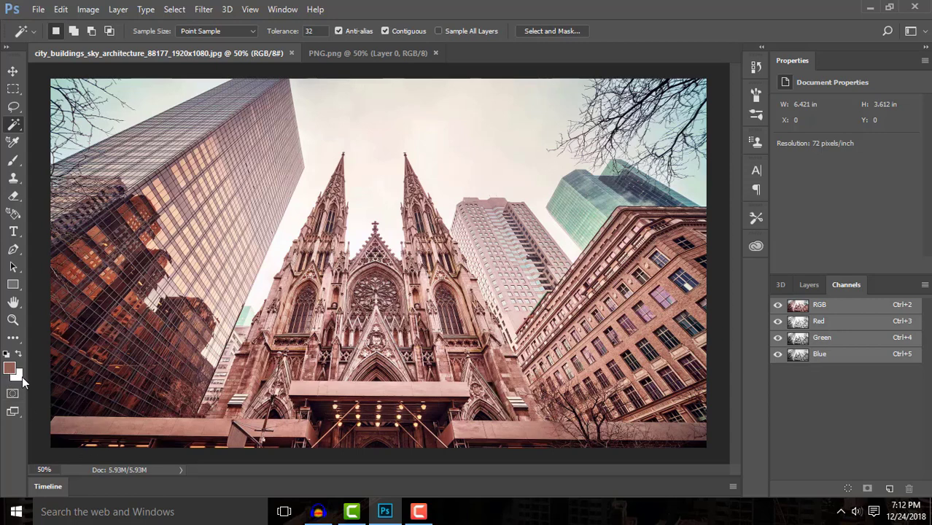
# Apply a brown-to-white Gradient Map to the PNG.png face logo
pyautogui.click(353, 54)
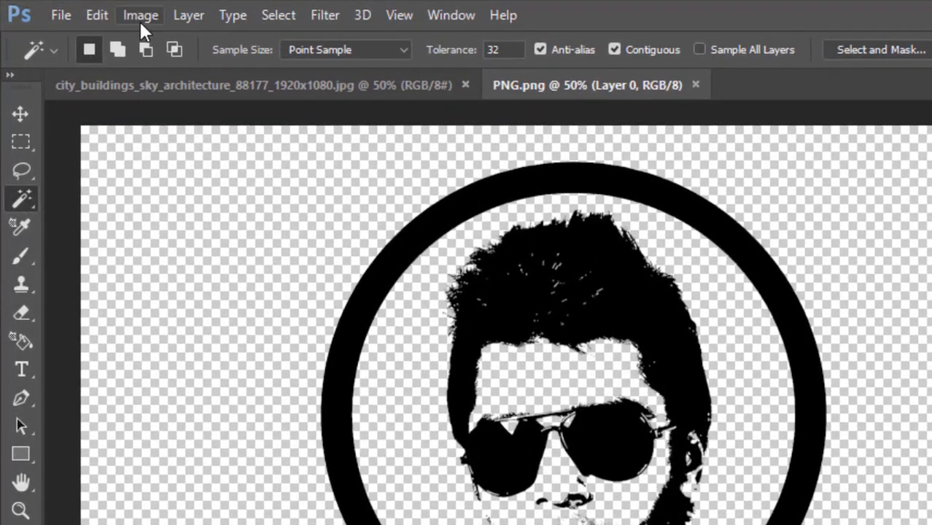
pyautogui.click(140, 21)
pyautogui.moveTo(172, 70)
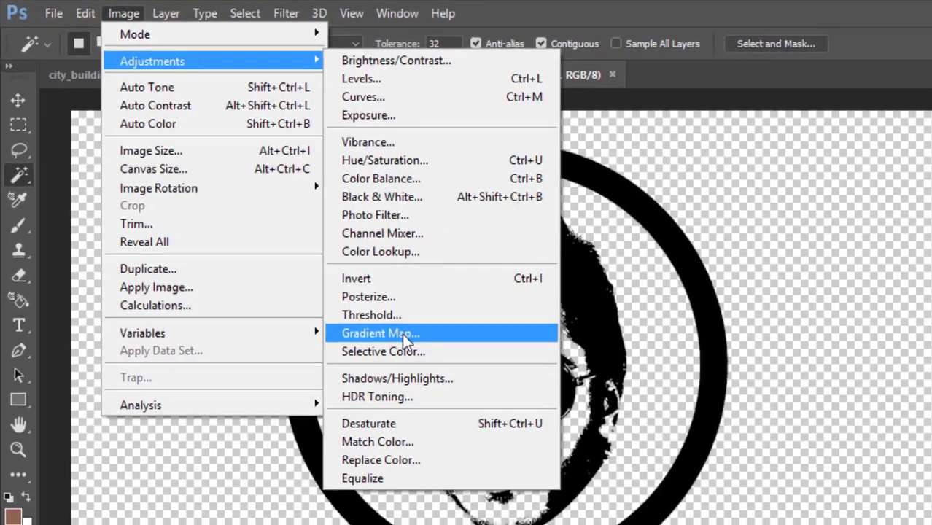
pyautogui.click(461, 380)
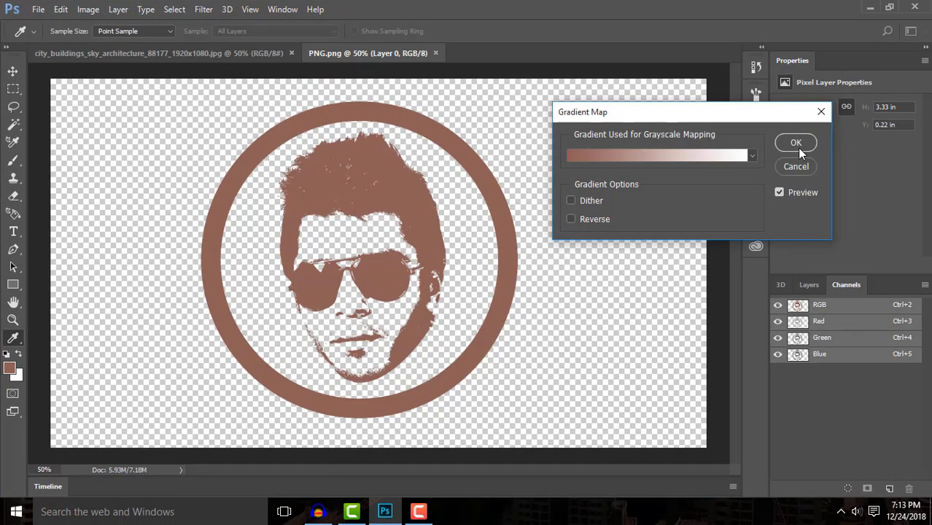
pyautogui.click(796, 144)
pyautogui.press('w')
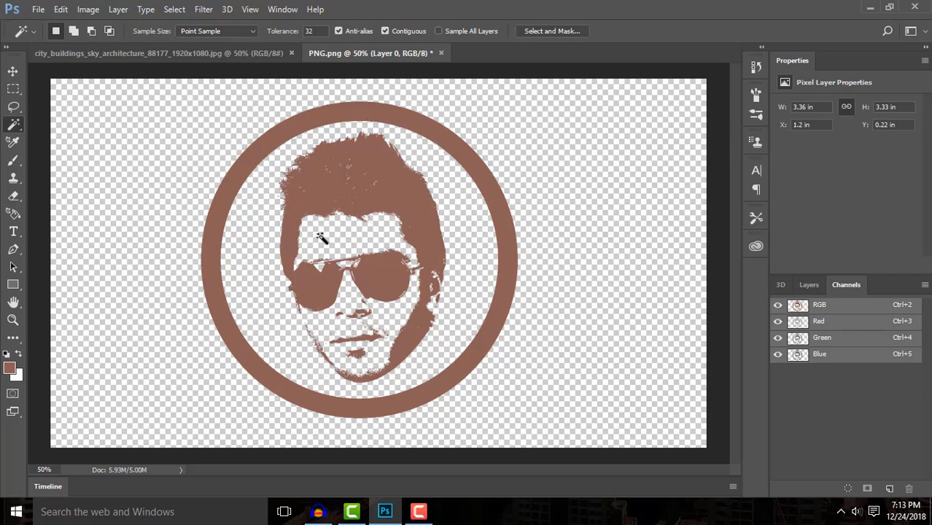
# Close the city photo and PNG.png documents without saving changes
pyautogui.click(291, 53)
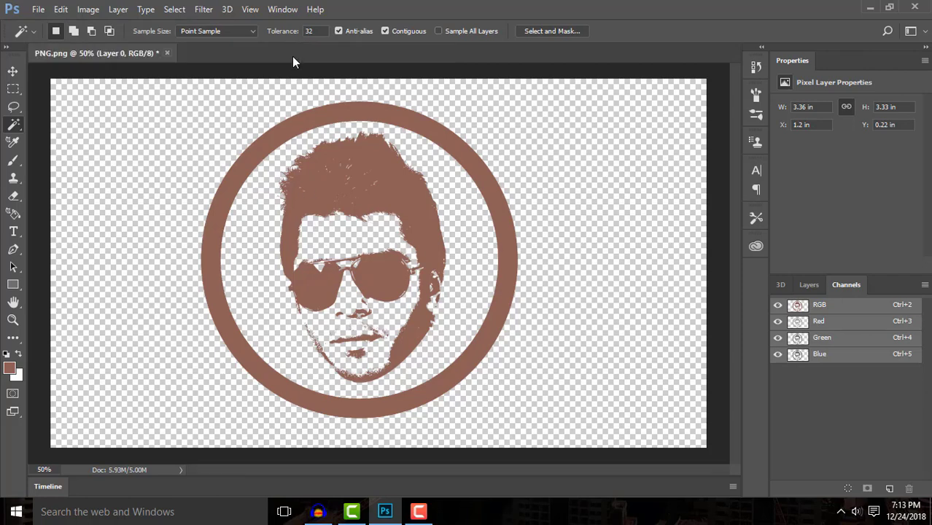
pyautogui.click(167, 54)
pyautogui.click(468, 202)
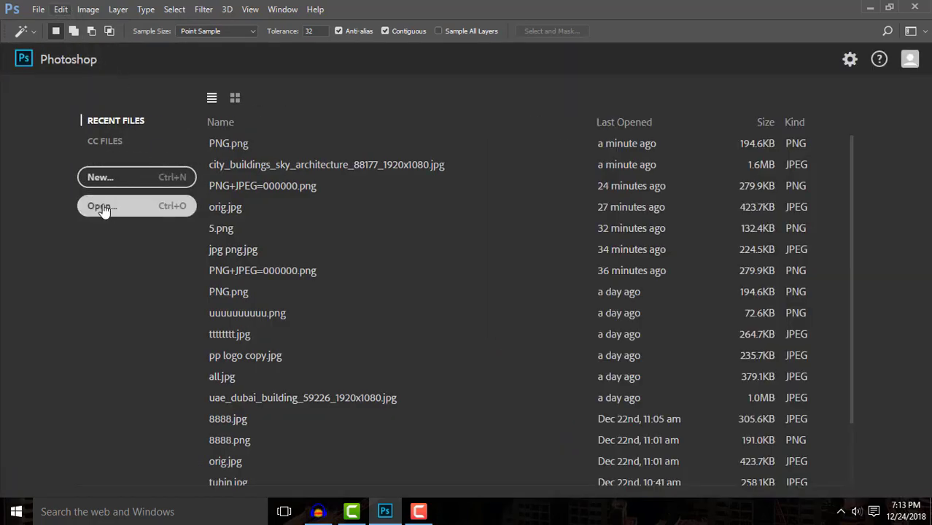
# Open orig.jpg and the PNG+JPEG=000000.png logo file
pyautogui.click(114, 208)
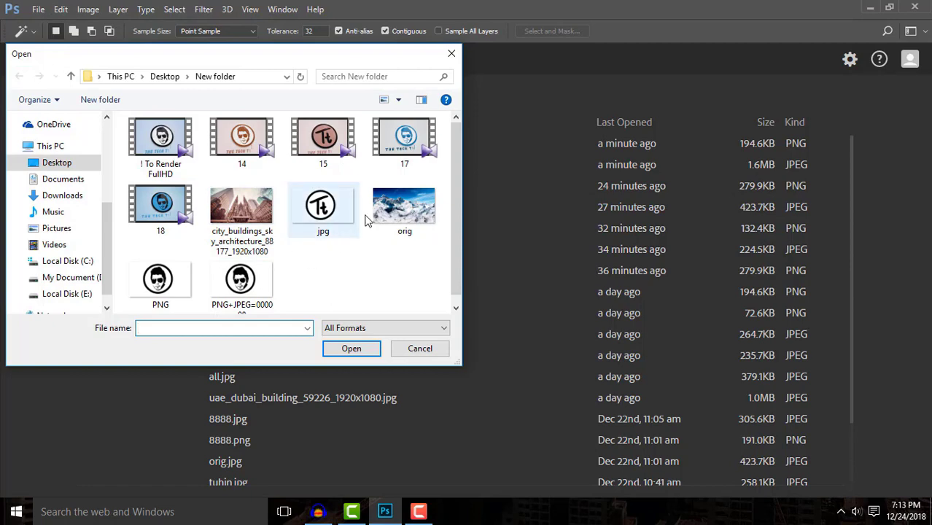
pyautogui.doubleClick(403, 208)
pyautogui.press('Escape')
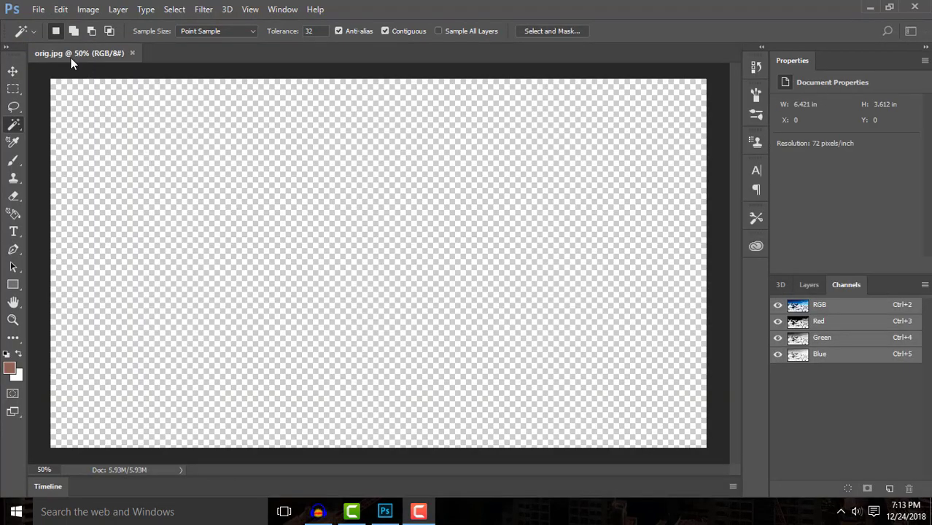
pyautogui.click(36, 9)
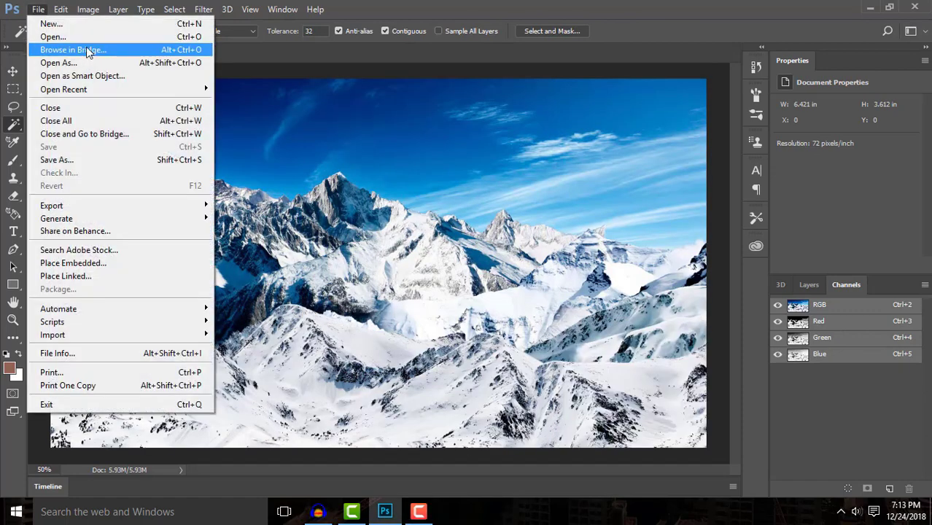
pyautogui.click(73, 36)
pyautogui.scroll(-1, 248, 248)
pyautogui.doubleClick(248, 252)
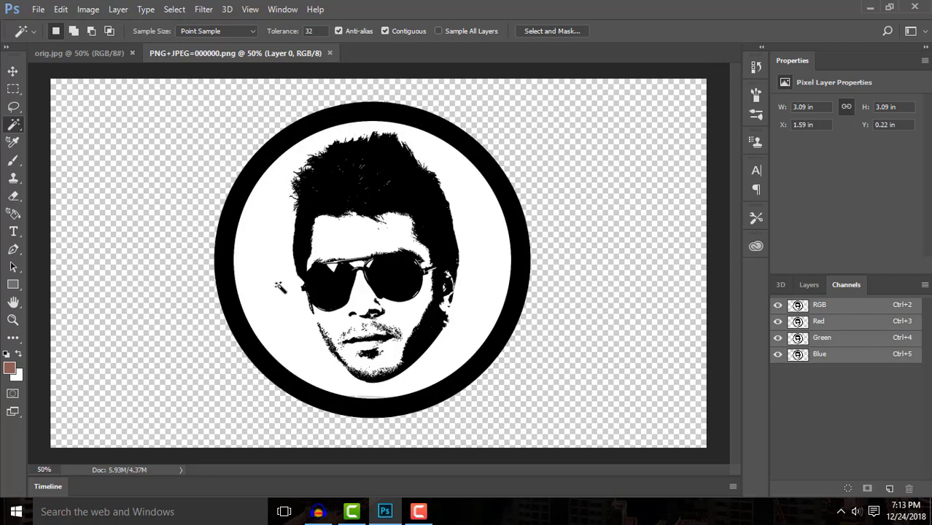
# Open the foreground colour picker over orig.jpg and dismiss it unchanged
pyautogui.click(111, 50)
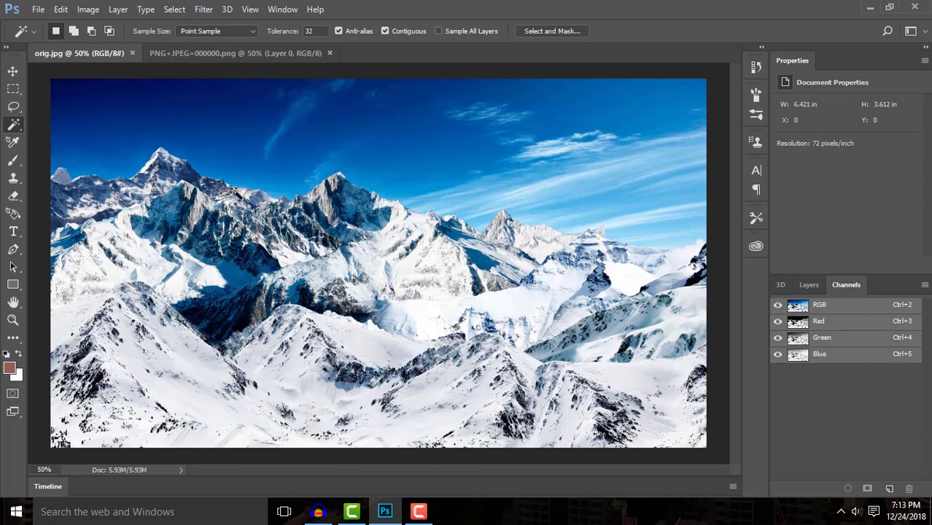
pyautogui.click(10, 370)
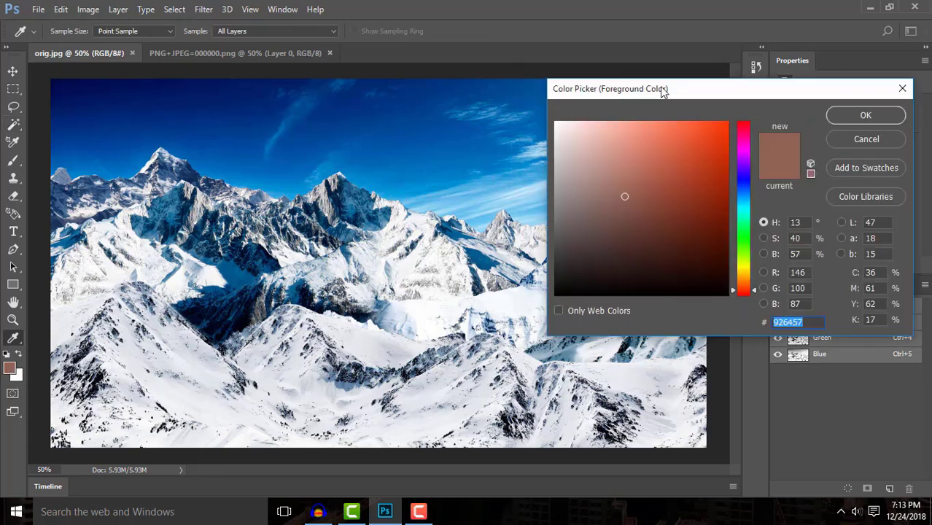
pyautogui.moveTo(660, 86); pyautogui.dragTo(442, 81)
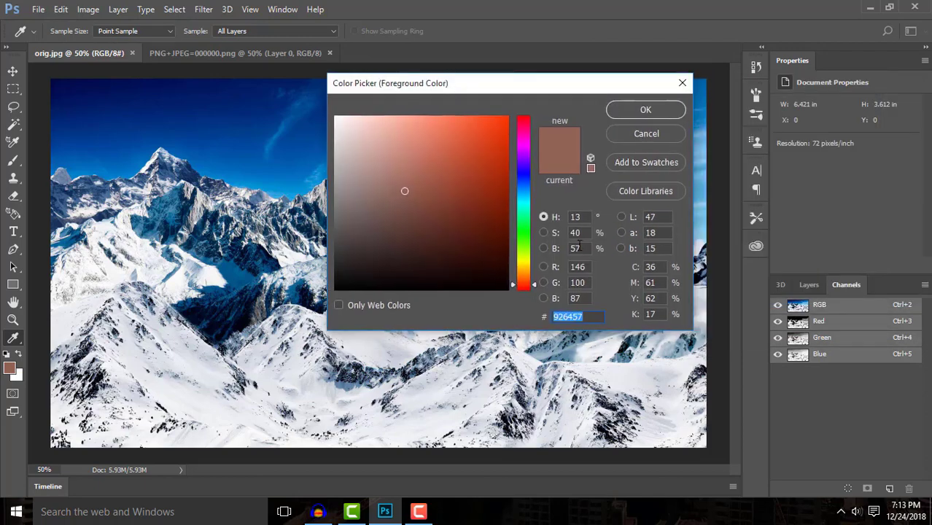
pyautogui.click(683, 82)
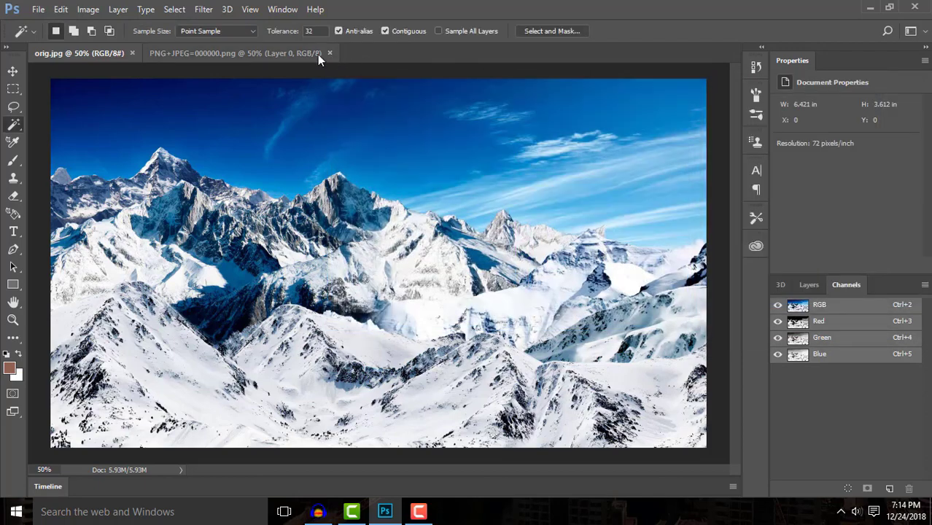
# Sample black 000000 from the PNG+JPEG logo's ring as the foreground colour
pyautogui.click(317, 53)
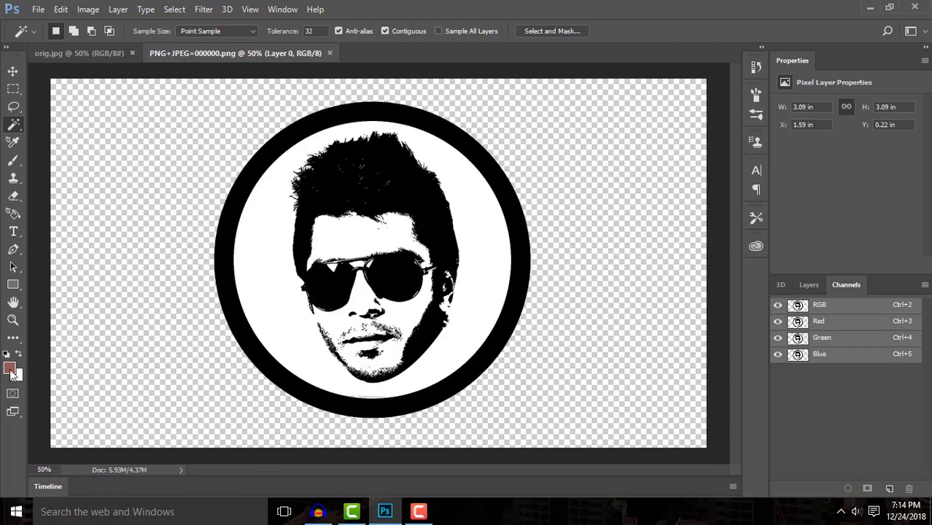
pyautogui.click(9, 368)
pyautogui.click(296, 136)
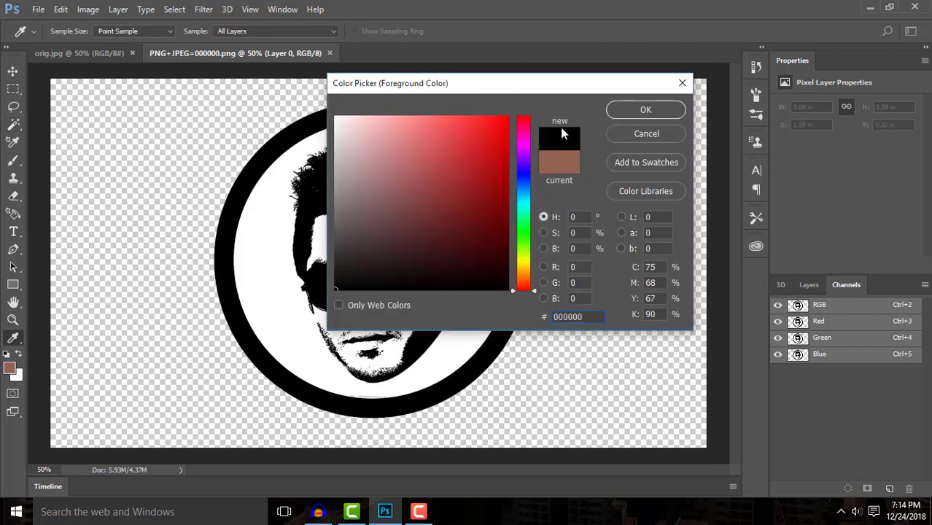
pyautogui.click(618, 110)
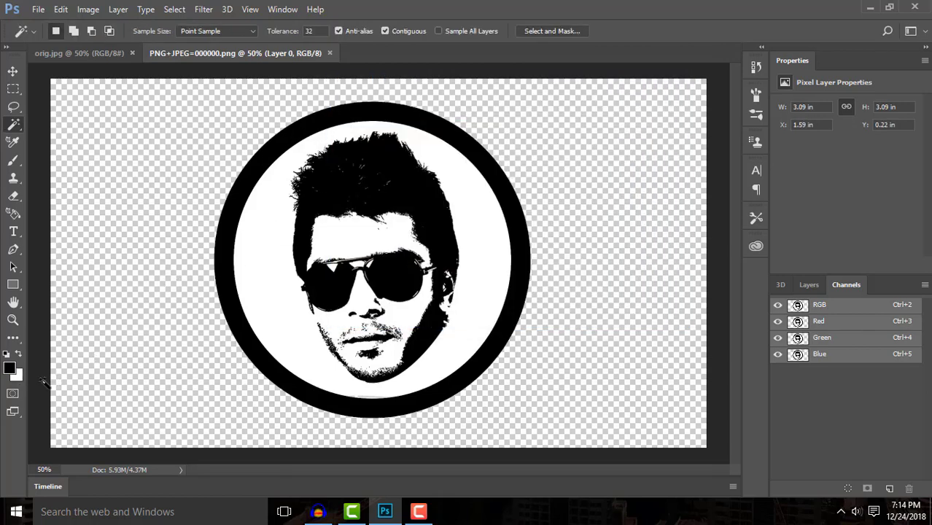
# Sample a light sky blue from orig.jpg's sky as the background colour
pyautogui.click(111, 58)
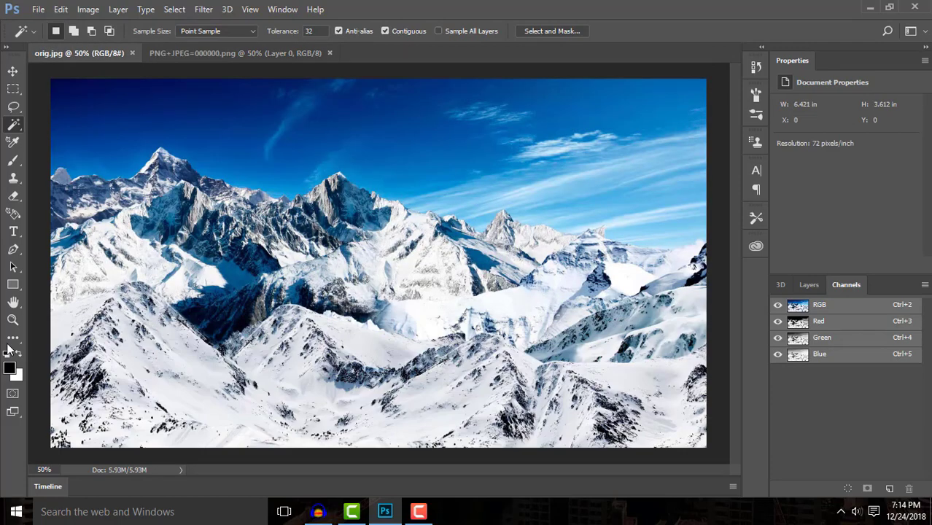
pyautogui.click(17, 377)
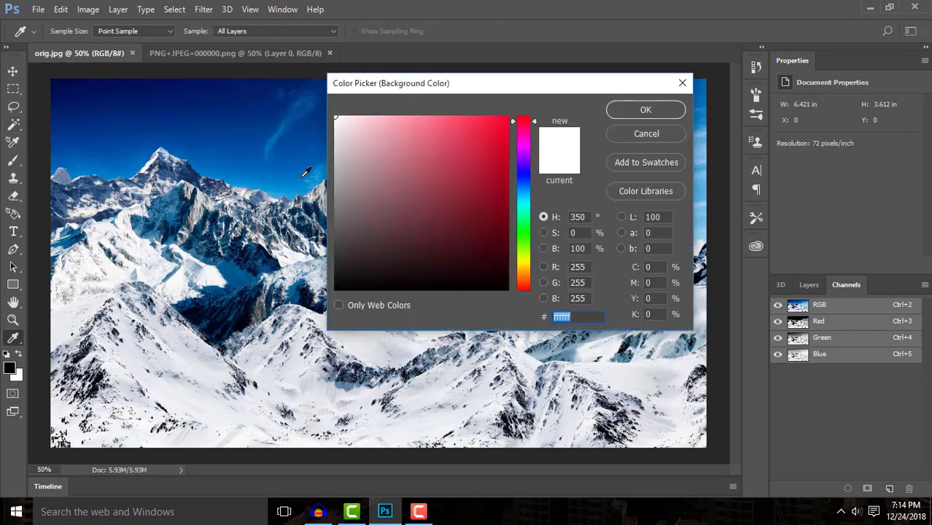
pyautogui.moveTo(490, 83); pyautogui.dragTo(417, 352)
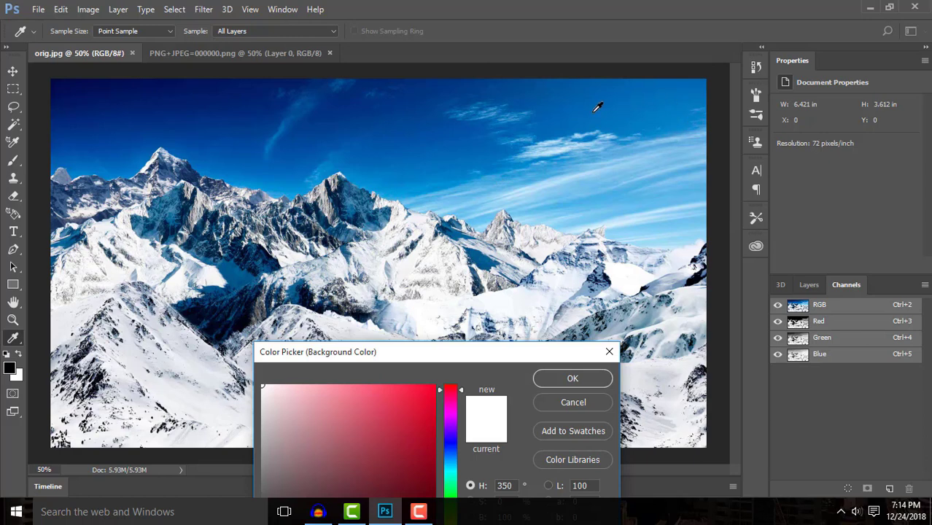
pyautogui.moveTo(594, 111)
pyautogui.mouseDown()
pyautogui.moveTo(616, 135)
pyautogui.moveTo(621, 191)
pyautogui.moveTo(679, 171)
pyautogui.mouseUp()
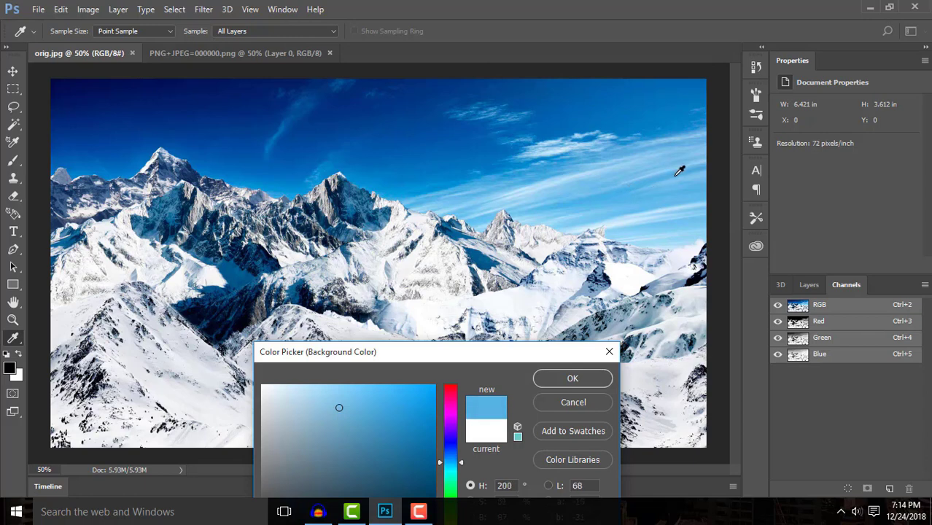
pyautogui.moveTo(693, 172); pyautogui.dragTo(688, 171)
pyautogui.click(587, 377)
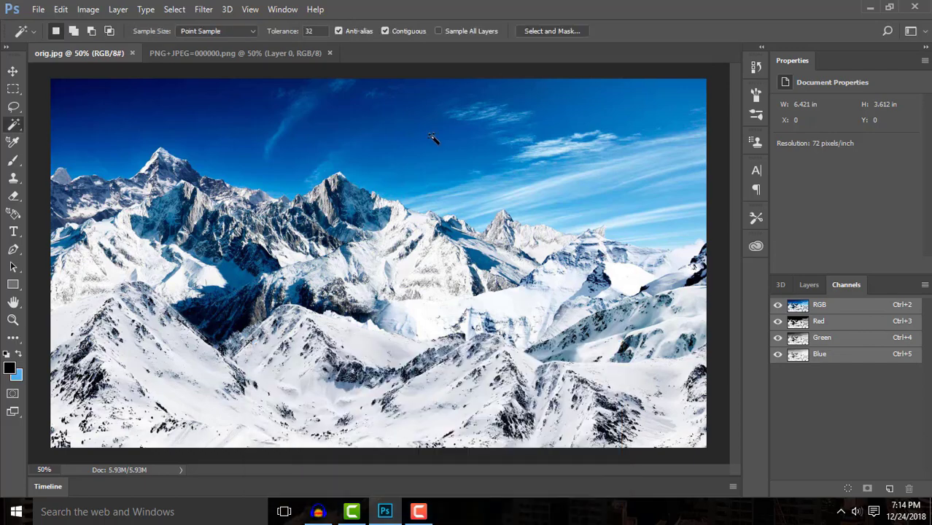
# Apply a black-to-sky-blue Gradient Map to the PNG+JPEG=000000.png logo
pyautogui.click(253, 55)
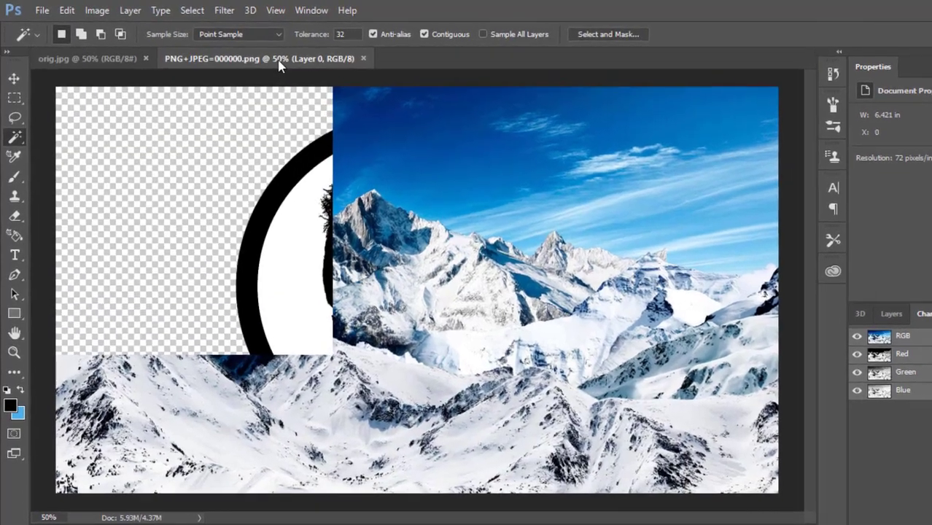
pyautogui.click(115, 12)
pyautogui.moveTo(149, 60)
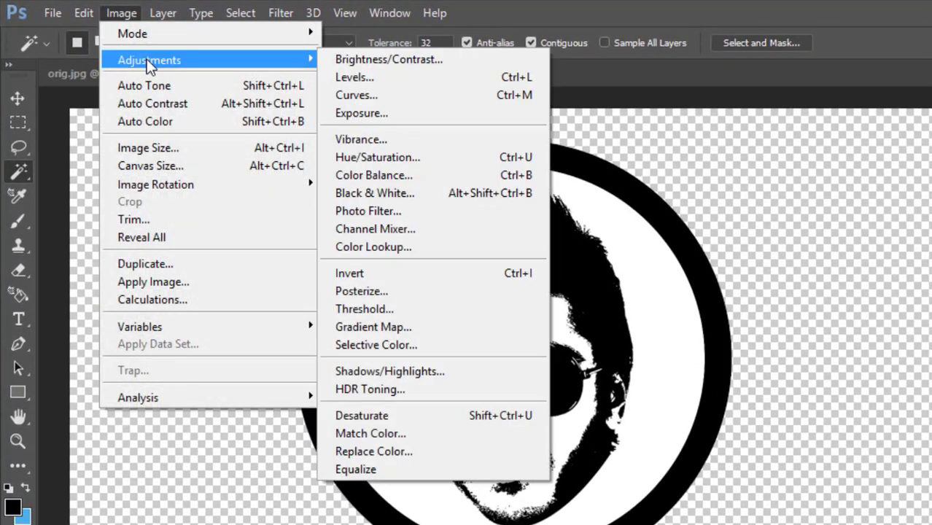
pyautogui.click(412, 326)
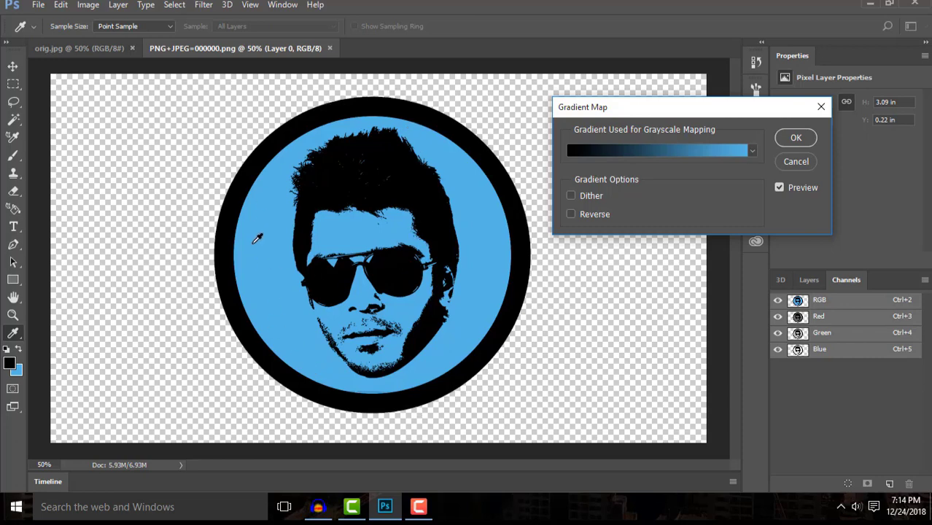
pyautogui.click(795, 137)
pyautogui.press('w')
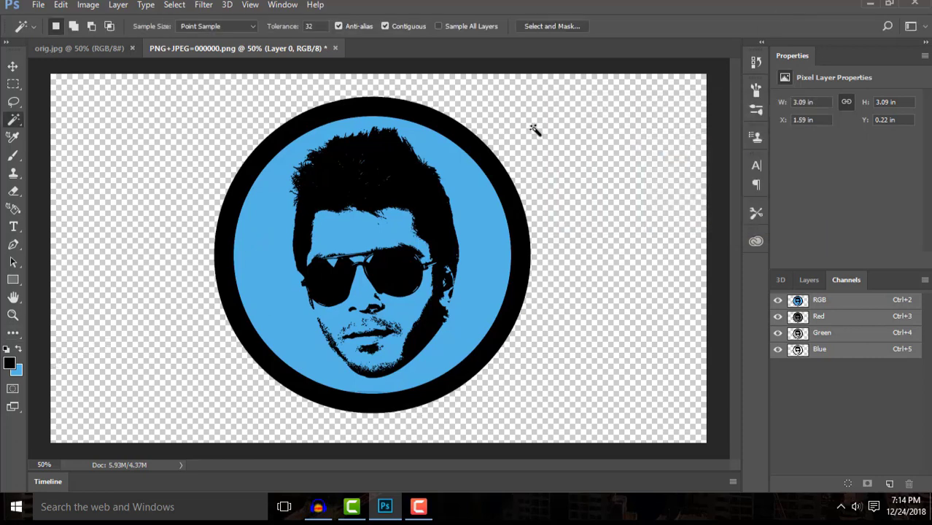